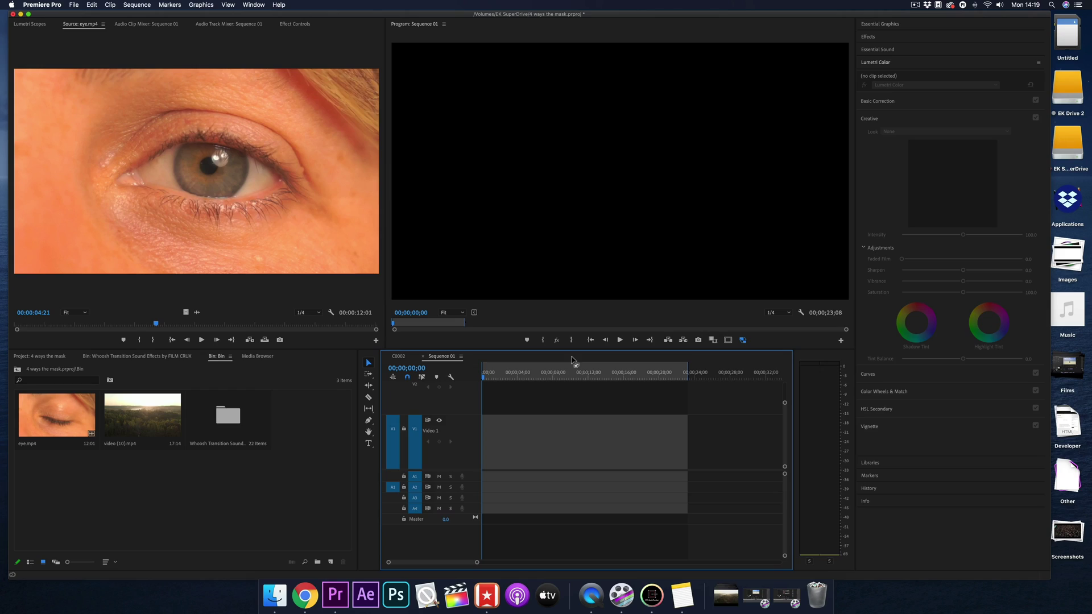
Put eye.mp4 on V1 at the sequence start with its audio removed.
{"action": "left_click", "coordinate": [215, 494]}
{"action": "left_click_drag", "start_coordinate": [61, 424], "coordinate": [502, 461]}
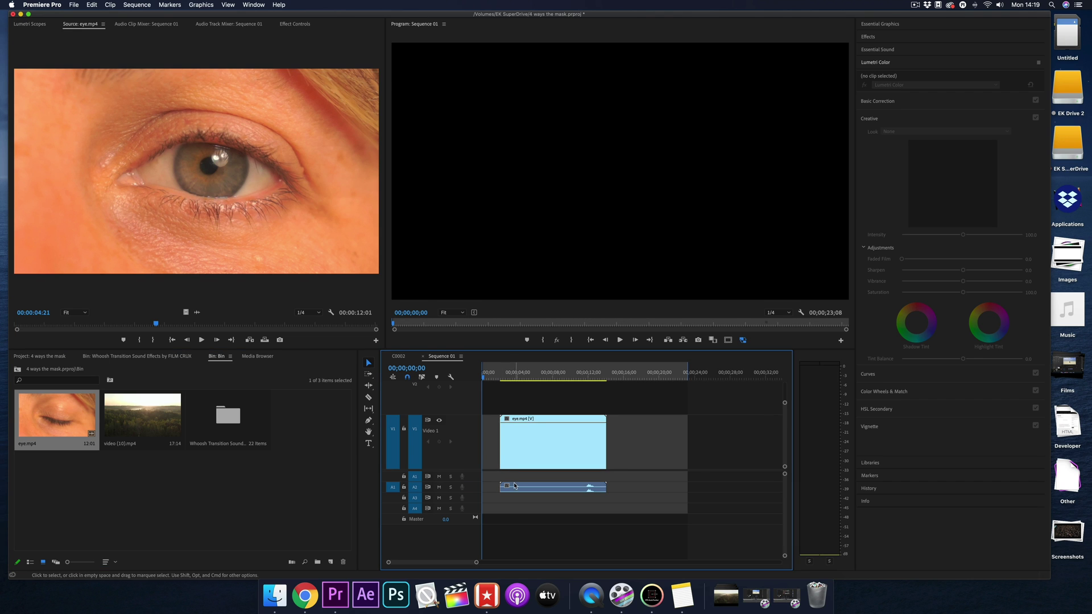
{"action": "key", "text": "Delete"}
{"action": "left_click_drag", "start_coordinate": [540, 462], "coordinate": [522, 461]}
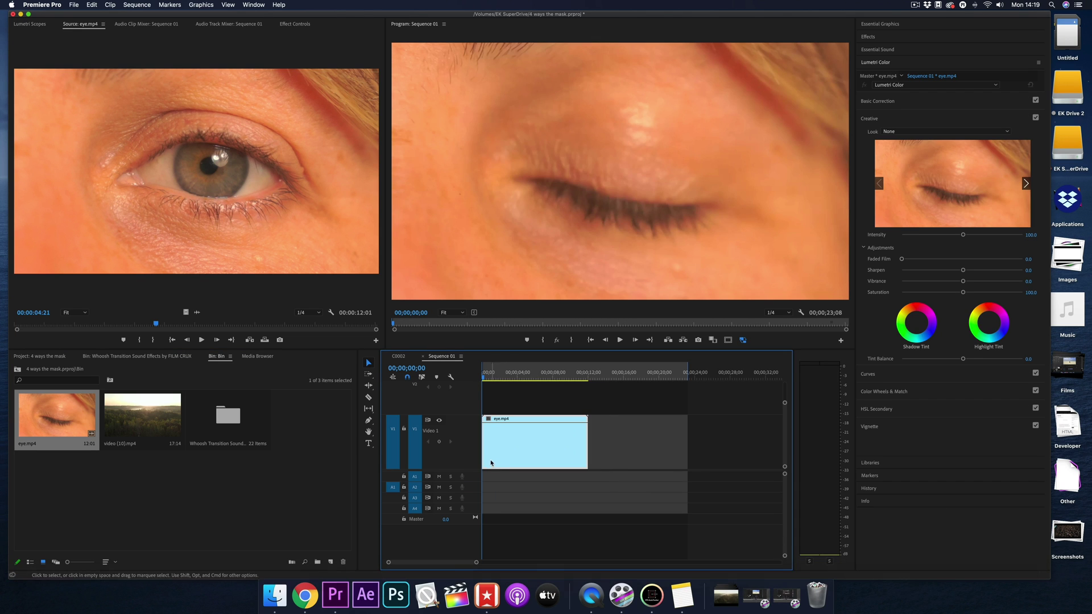
Load video (10).mp4 in the Source Monitor and preview it, keeping 1/4 preview resolution.
{"action": "double_click", "coordinate": [132, 420]}
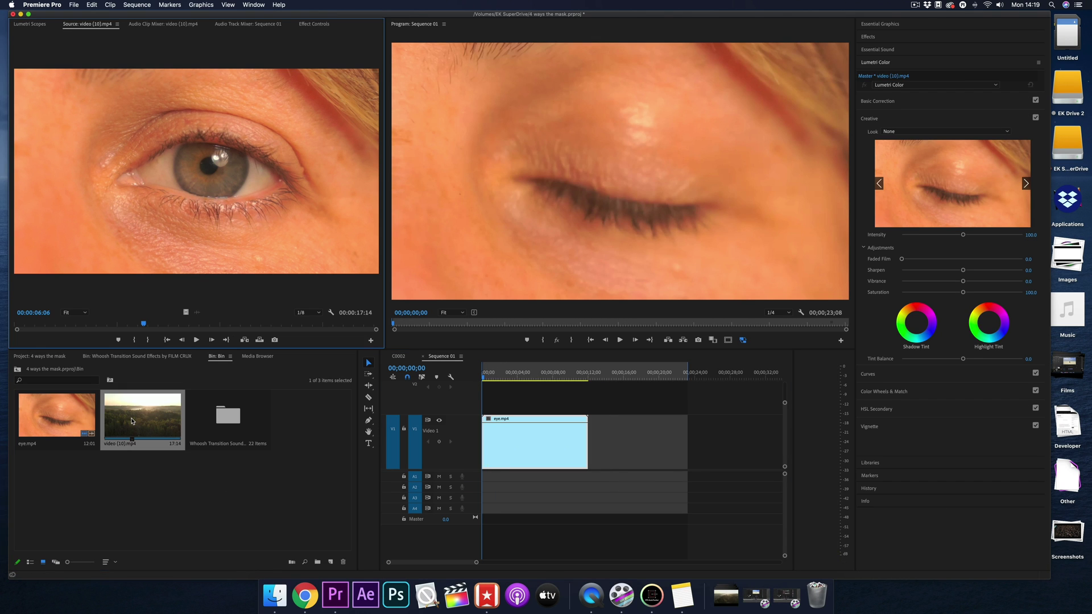
{"action": "left_click_drag", "start_coordinate": [145, 324], "coordinate": [147, 325]}
{"action": "left_click", "coordinate": [778, 313]}
{"action": "left_click", "coordinate": [781, 327]}
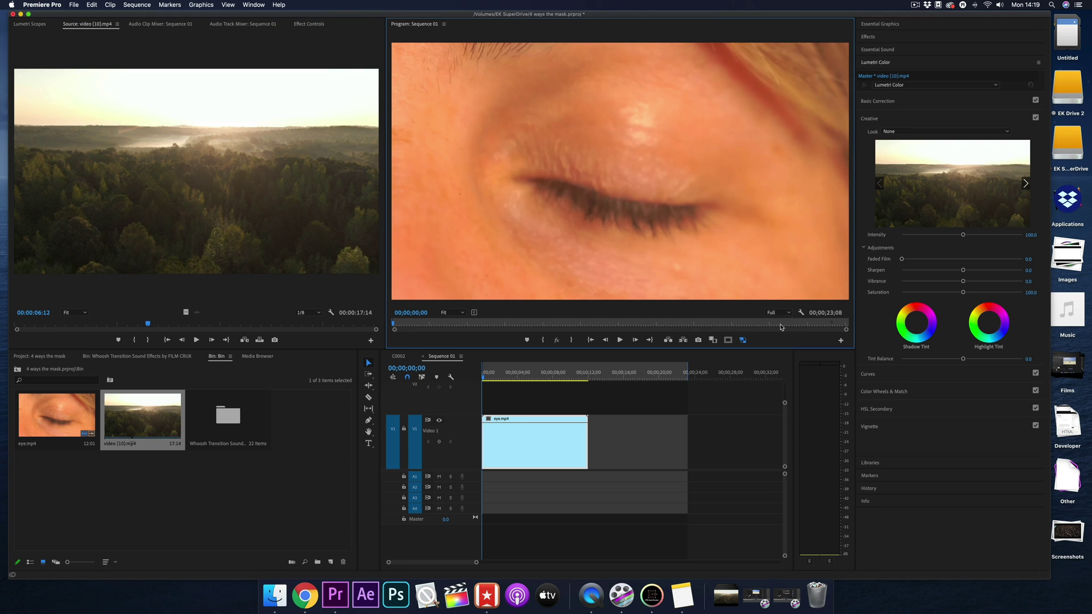
{"action": "left_click", "coordinate": [777, 313]}
{"action": "left_click", "coordinate": [776, 337]}
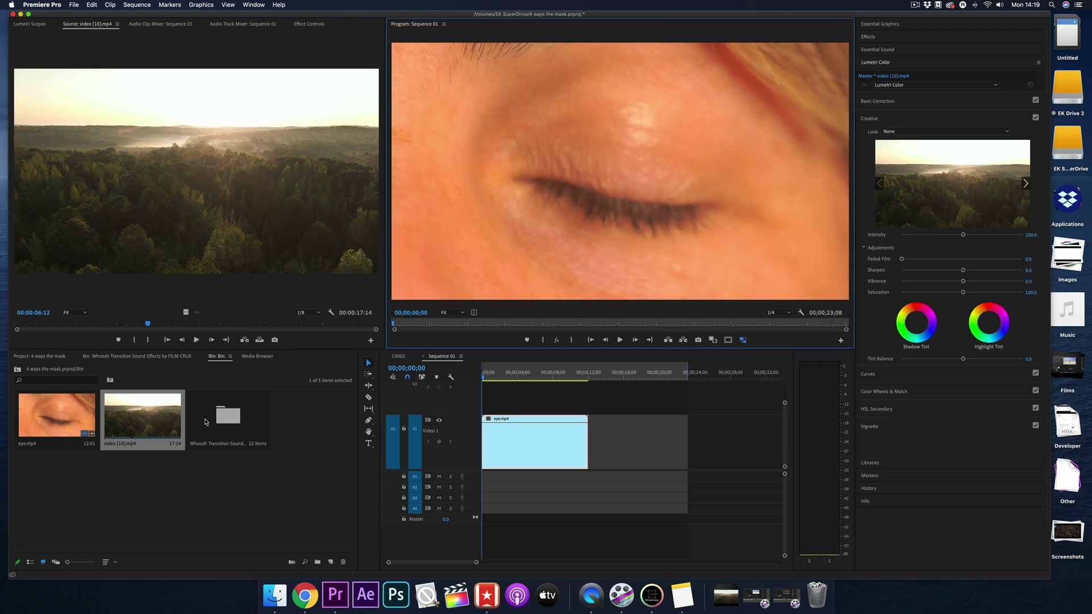
Place video (10).mp4 beneath eye.mp4 and slide it earlier in the sequence.
{"action": "left_click_drag", "start_coordinate": [136, 420], "coordinate": [597, 441]}
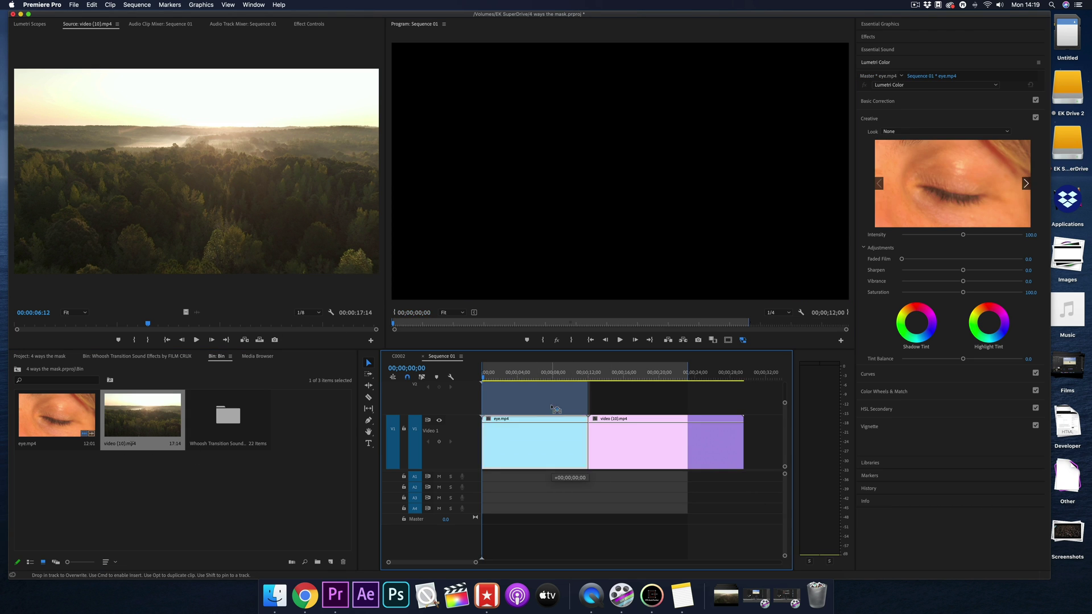
{"action": "key", "text": "Right"}
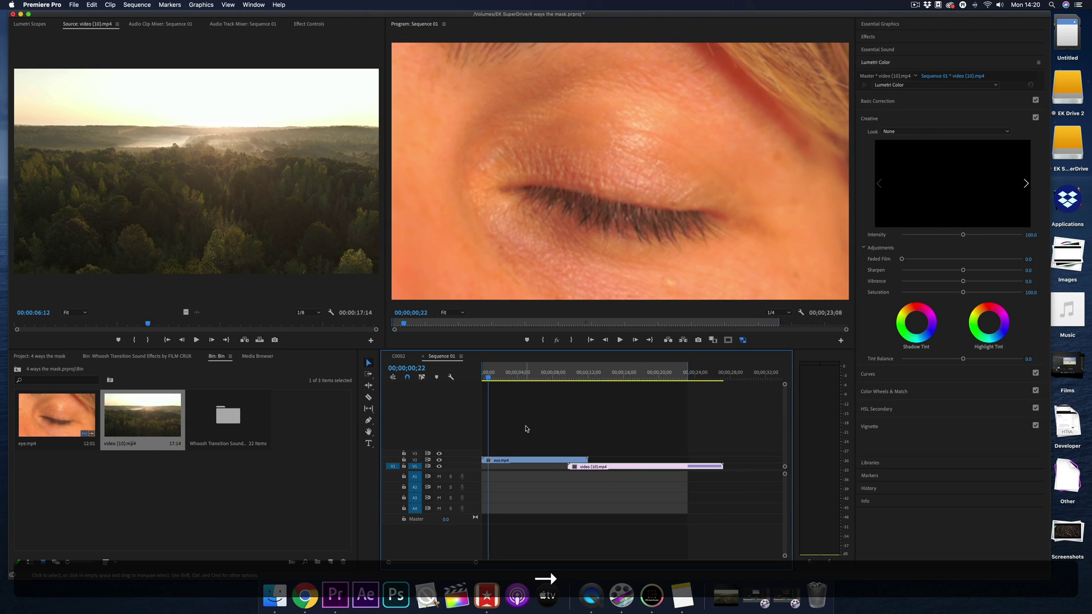
{"action": "key", "text": "Right"}
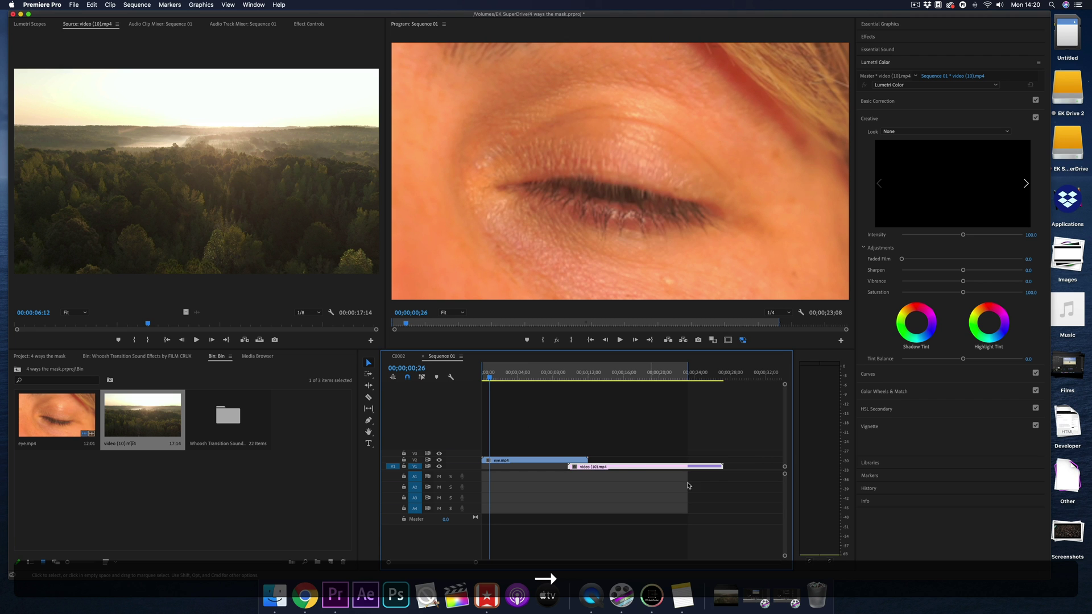
{"action": "left_click_drag", "start_coordinate": [624, 470], "coordinate": [550, 470]}
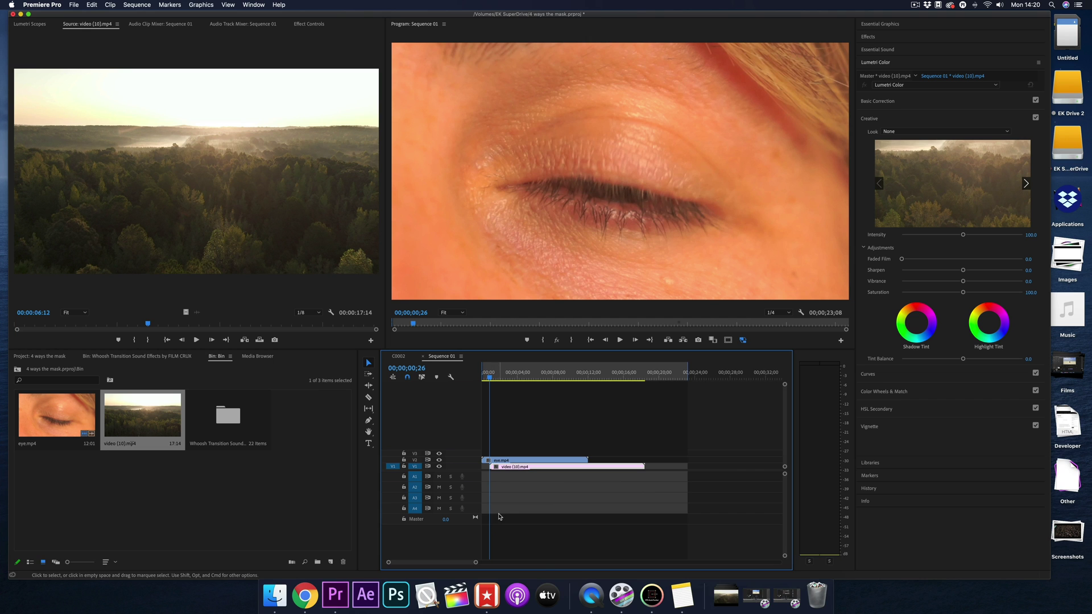
Find where the eye opens, split eye.mp4 there and delete the part after the cut.
{"action": "key", "text": "="}
{"action": "key", "text": "space"}
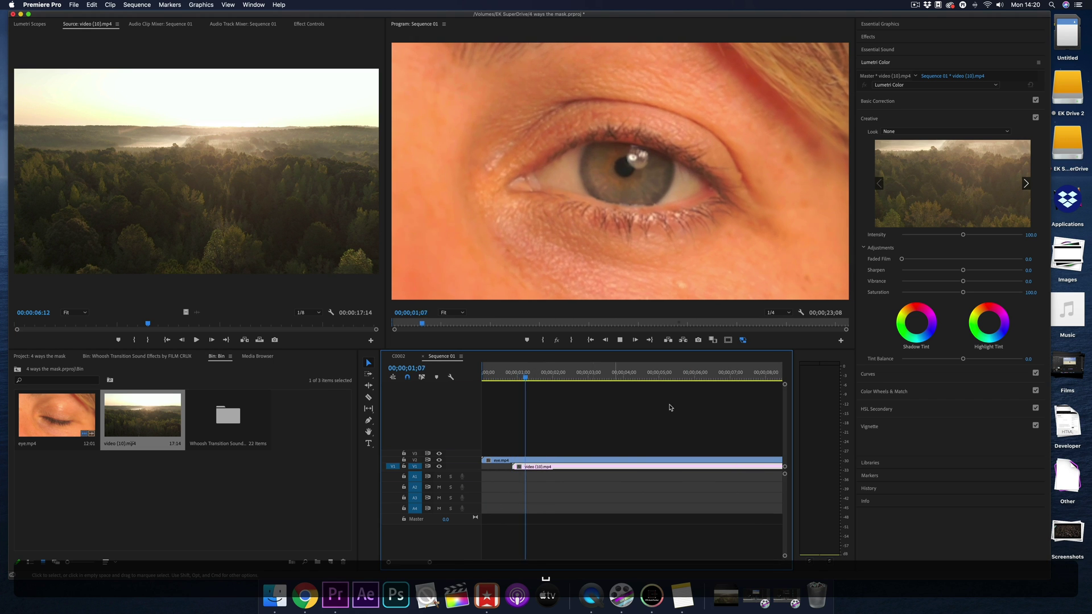
{"action": "left_click", "coordinate": [607, 461]}
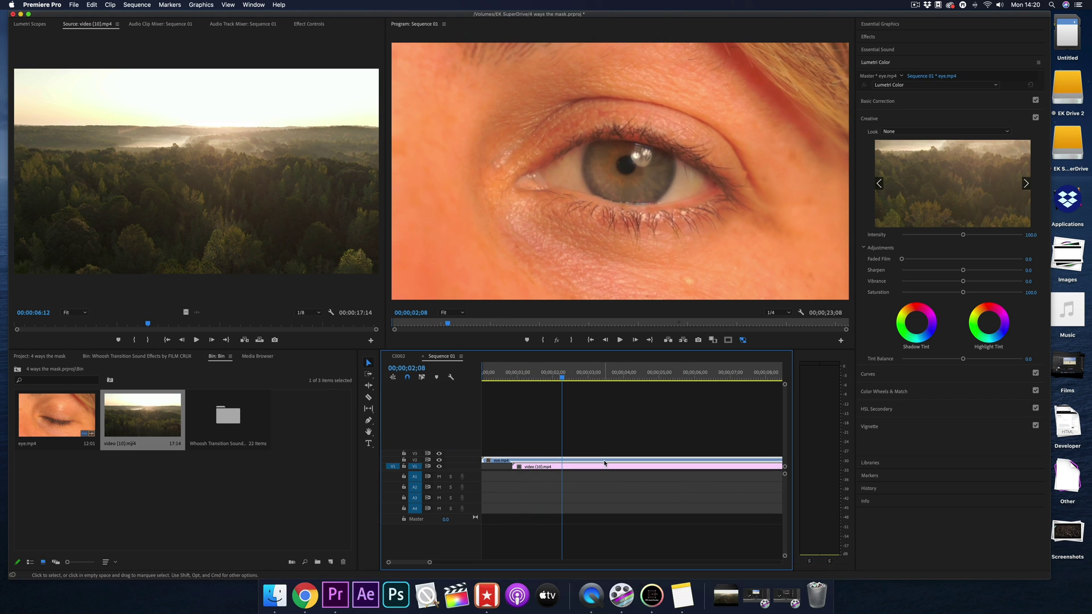
{"action": "key", "text": "ctrl+k"}
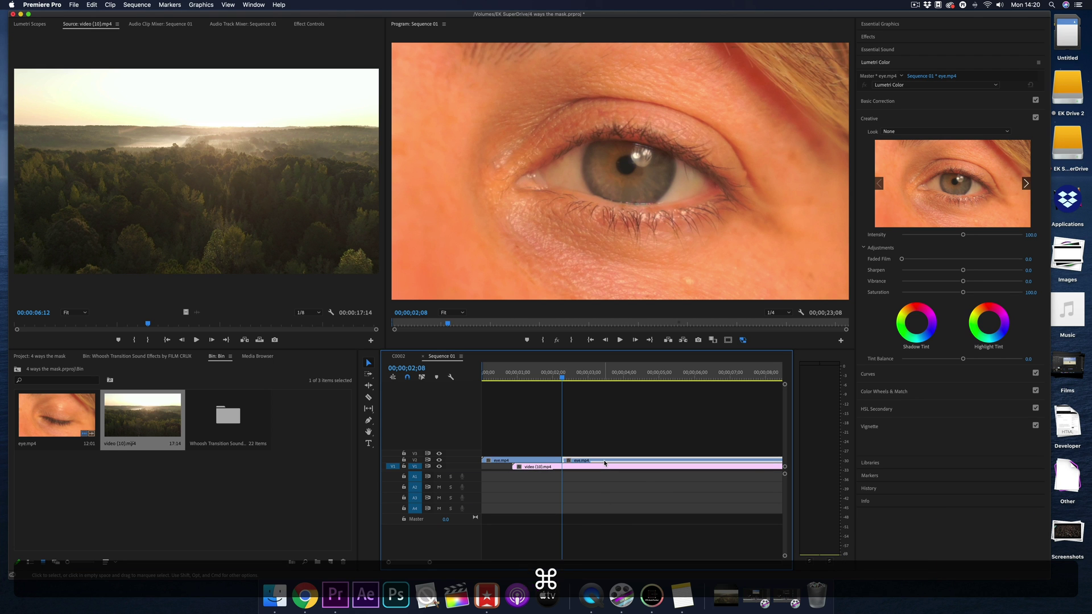
{"action": "key", "text": "BackSpace"}
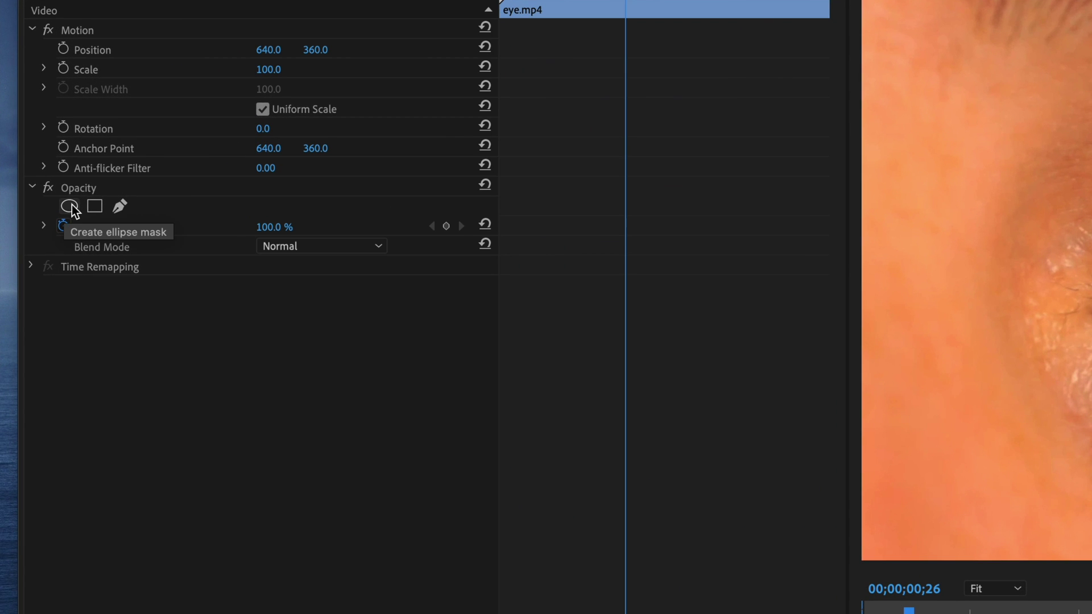
Add an inverted ellipse opacity mask to eye.mp4, flattened to fit the closed-eye slit.
{"action": "left_click", "coordinate": [73, 207]}
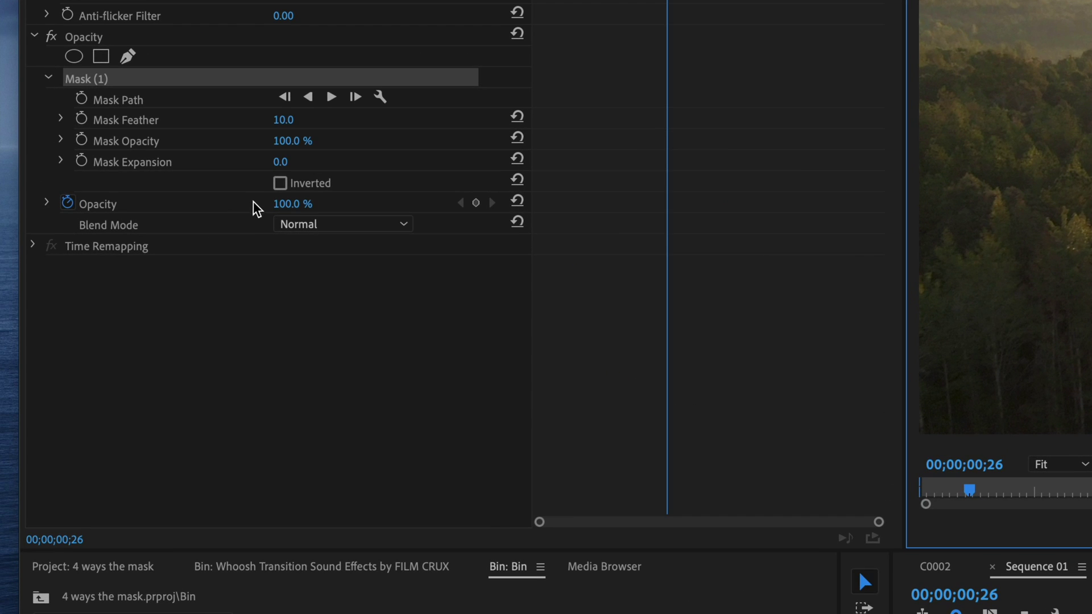
{"action": "left_click", "coordinate": [280, 183]}
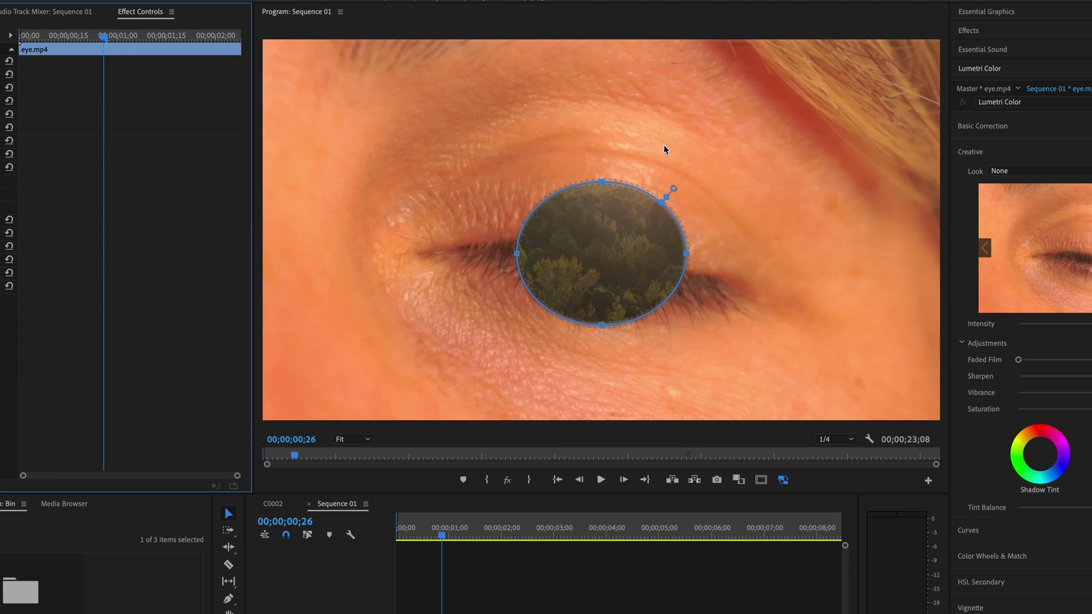
{"action": "left_click_drag", "start_coordinate": [599, 180], "coordinate": [598, 263]}
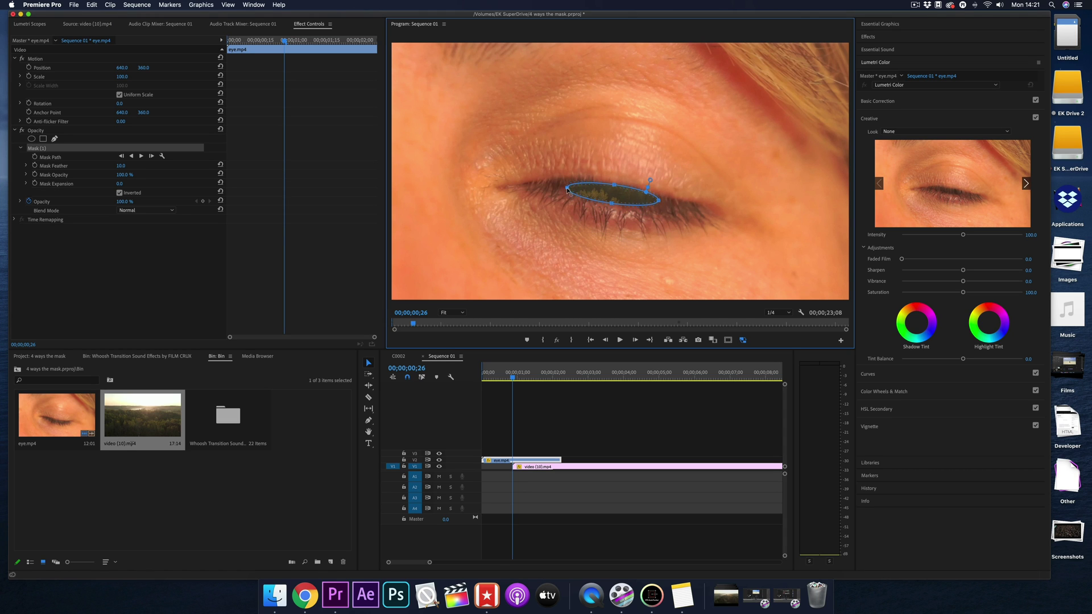
Enable Mask Path keyframes and enlarge the ellipse upward to follow the opening eye.
{"action": "left_click", "coordinate": [35, 157]}
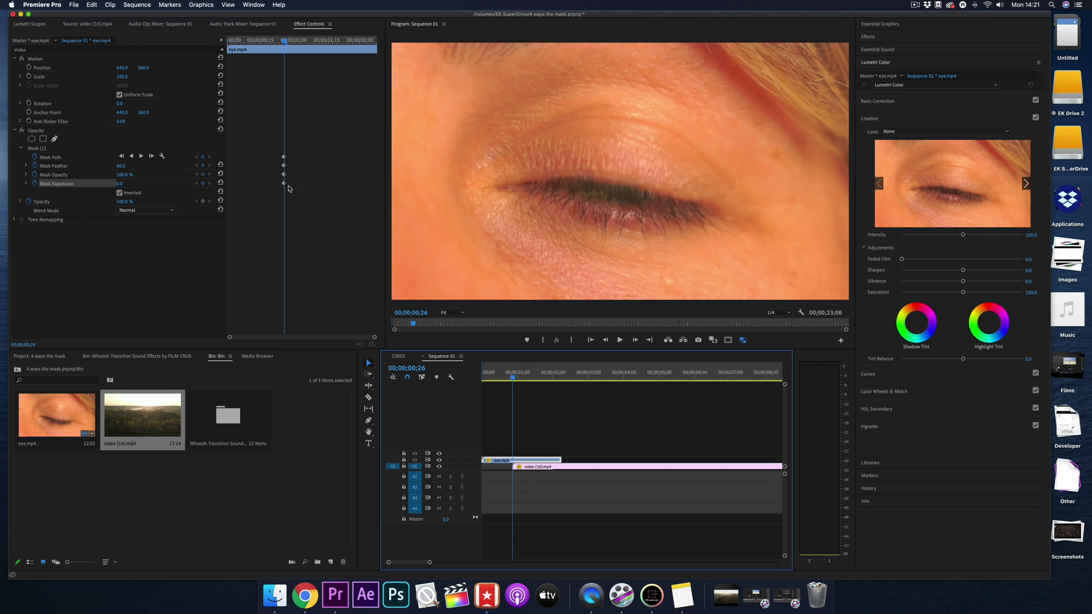
{"action": "left_click", "coordinate": [329, 220]}
{"action": "key", "text": "Right"}
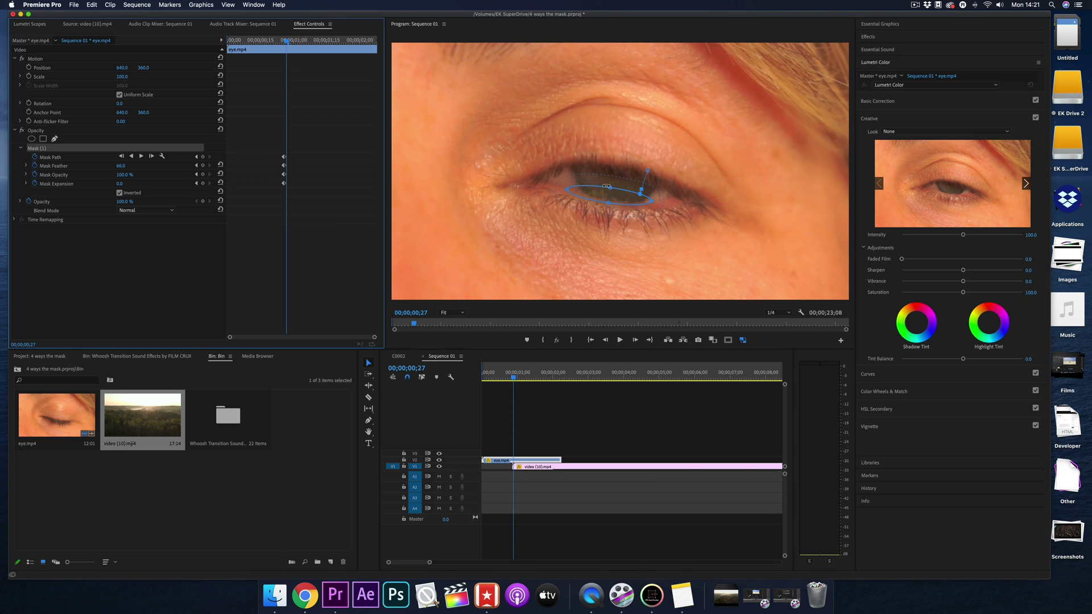
{"action": "key", "text": "Right"}
{"action": "left_click_drag", "start_coordinate": [610, 190], "coordinate": [613, 165]}
{"action": "key", "text": "Left"}
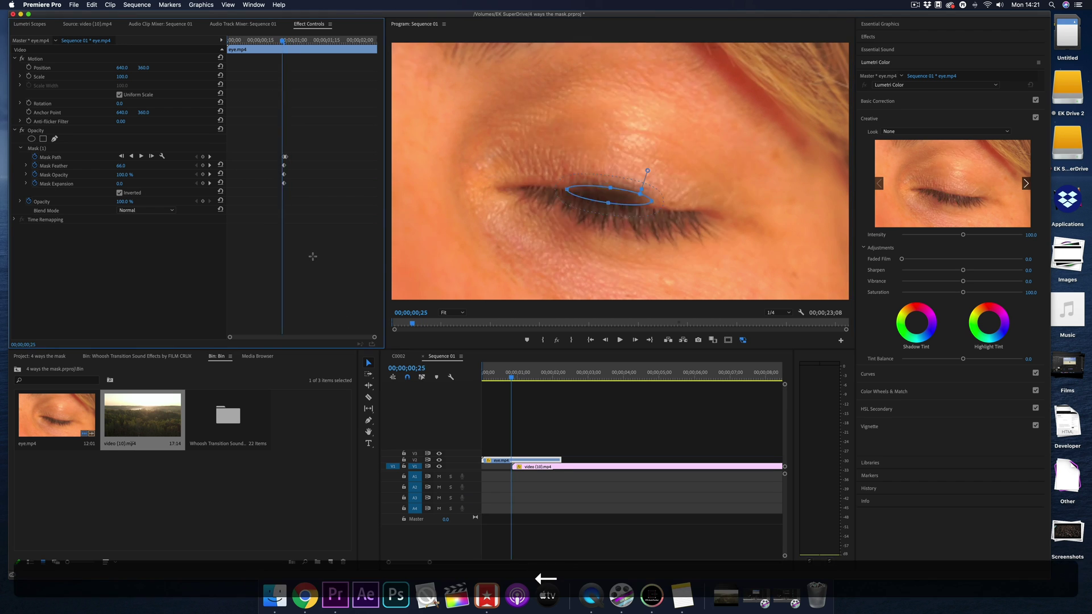
{"action": "left_click", "coordinate": [614, 162]}
Advance several frames to check the mask tracking the iris.
{"action": "key", "text": "Right"}
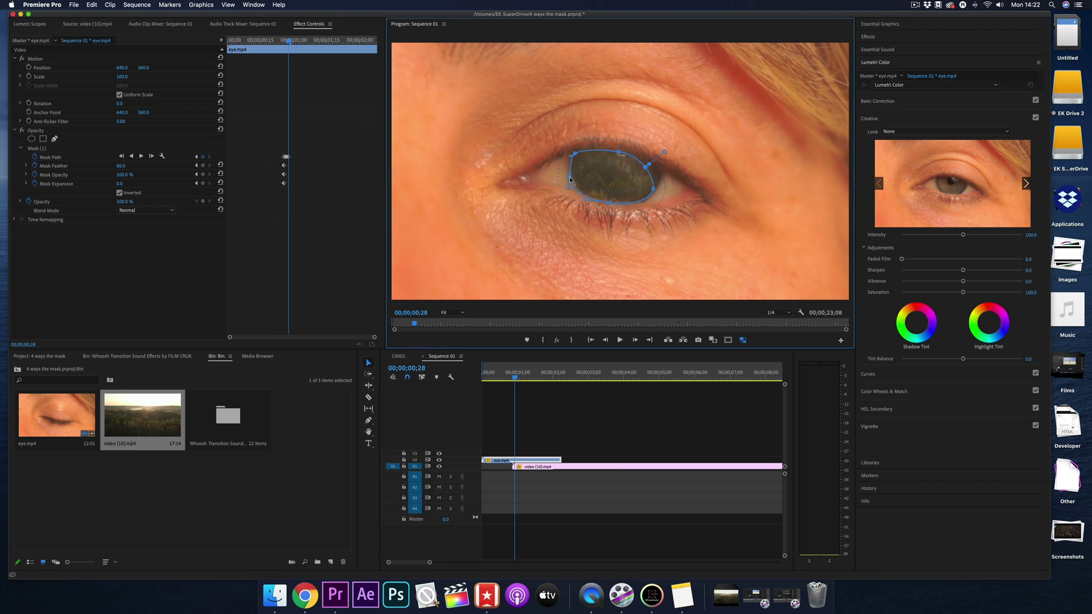
{"action": "key", "text": "Right"}
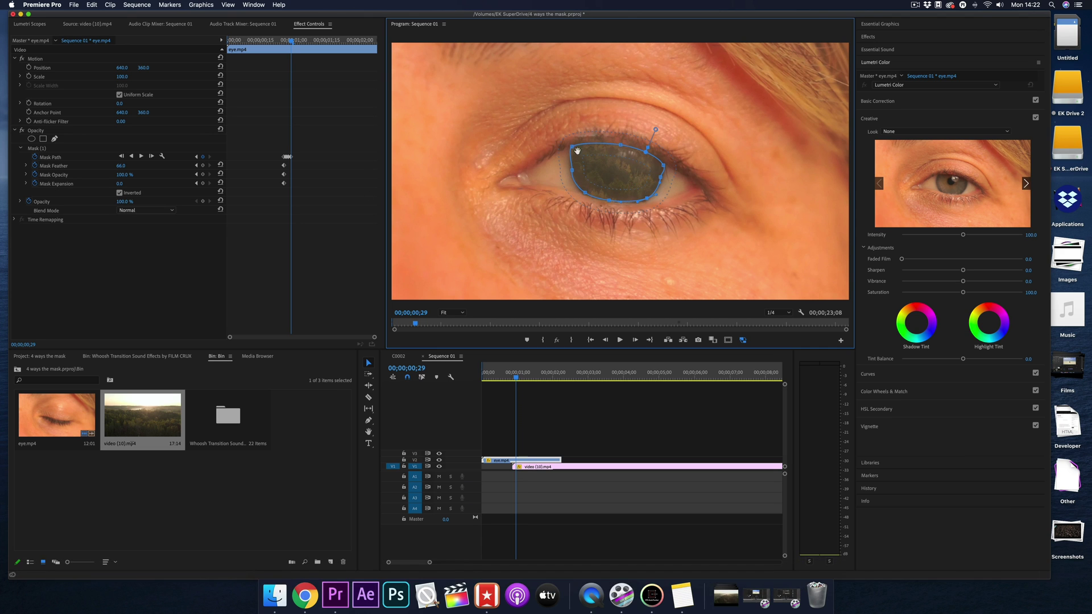
{"action": "key", "text": "Right"}
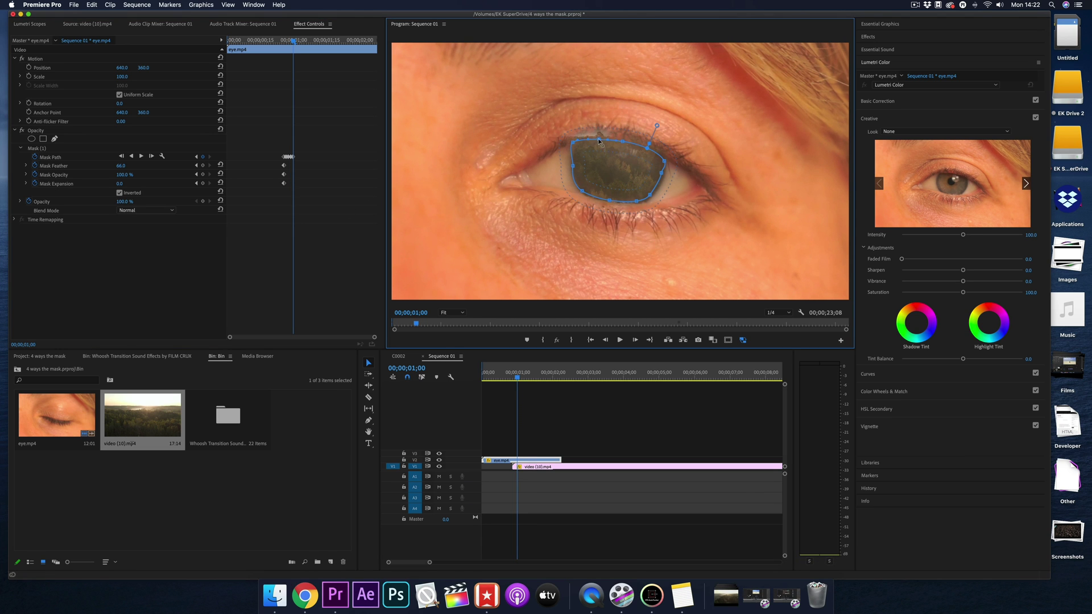
{"action": "key", "text": "Right"}
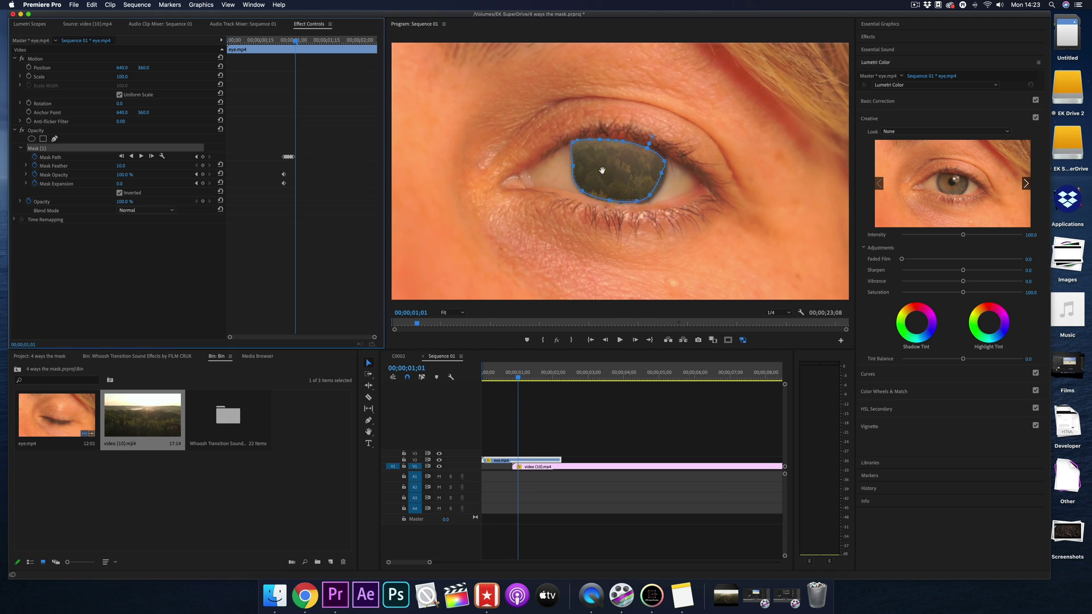
{"action": "key", "text": "Right"}
{"action": "key", "text": "Right"}
{"action": "key", "text": "Right"}
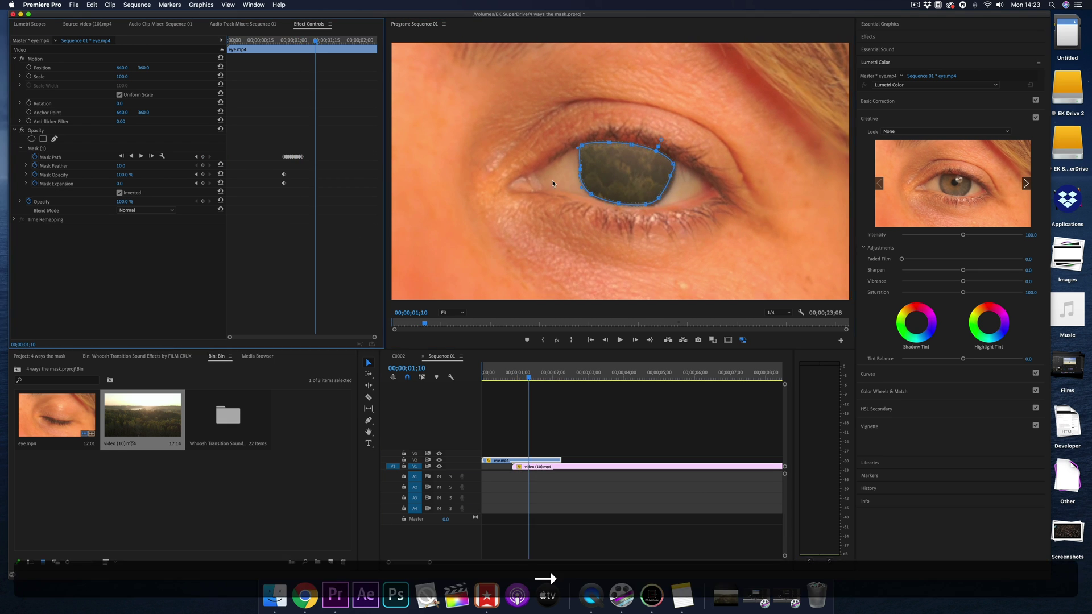
Shorten the eye clip and split it at the frame where the eye opens.
{"action": "left_click_drag", "start_coordinate": [560, 459], "coordinate": [534, 457]}
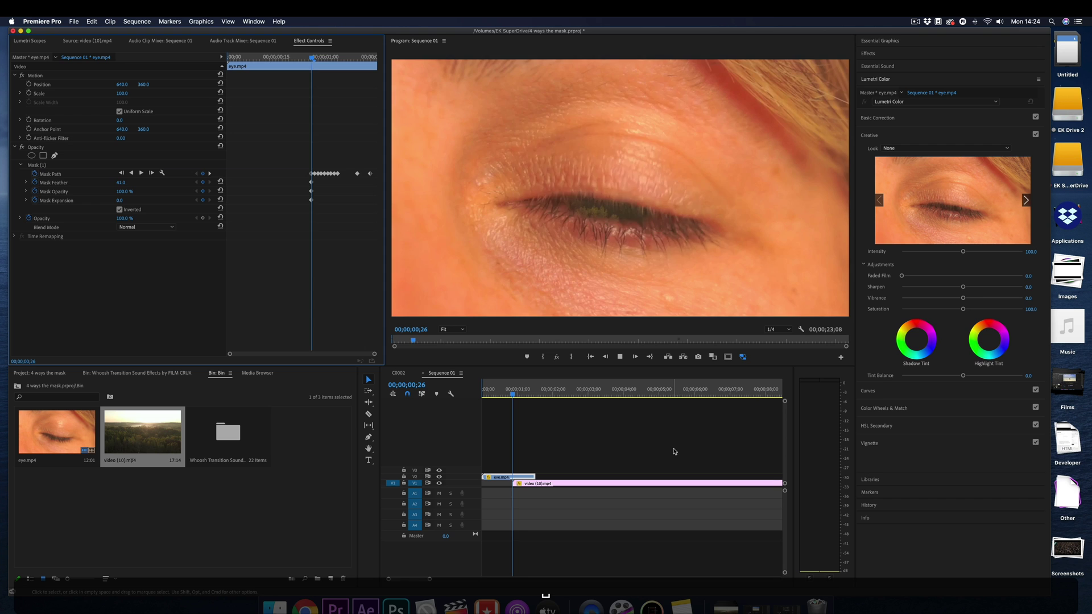
{"action": "mouse_move", "coordinate": [514, 392]}
{"action": "left_mouse_down"}
{"action": "mouse_move", "coordinate": [543, 393]}
{"action": "mouse_move", "coordinate": [504, 394]}
{"action": "left_mouse_up"}
{"action": "left_click", "coordinate": [506, 479]}
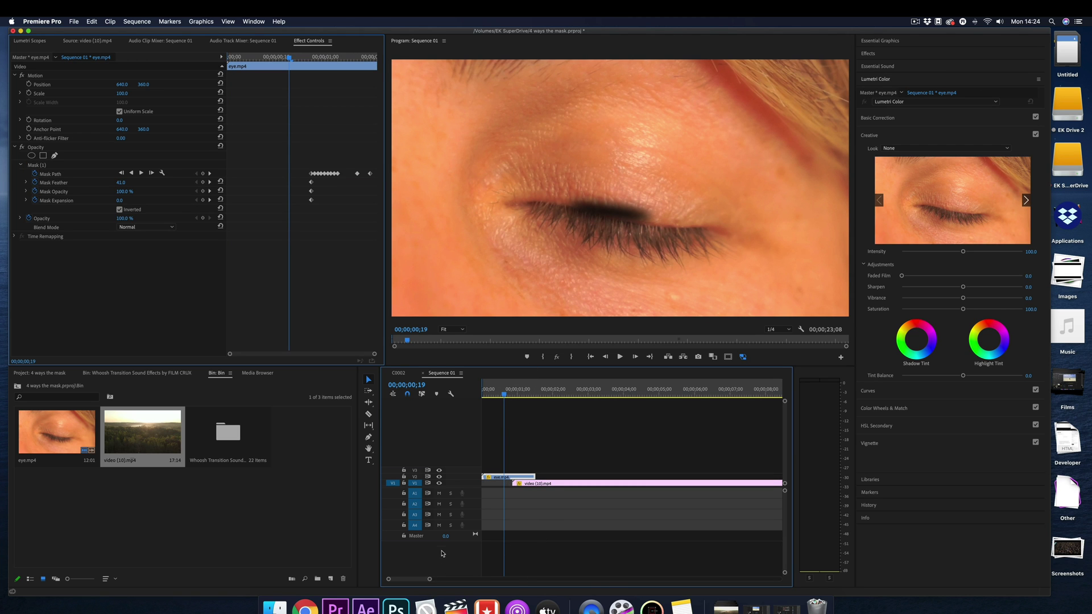
{"action": "key", "text": "equal"}
{"action": "key", "text": "Right"}
{"action": "key", "text": "Right"}
{"action": "key", "text": "Right"}
{"action": "key", "text": "Right"}
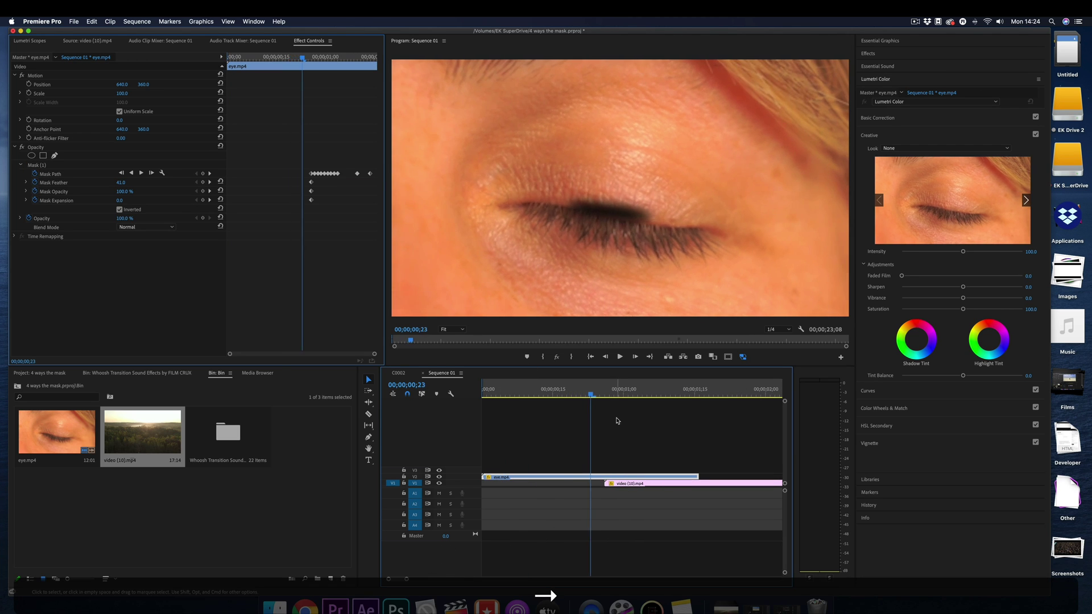
{"action": "key", "text": "Right"}
{"action": "key", "text": "Right"}
{"action": "key", "text": "Right"}
{"action": "key", "text": "super+k"}
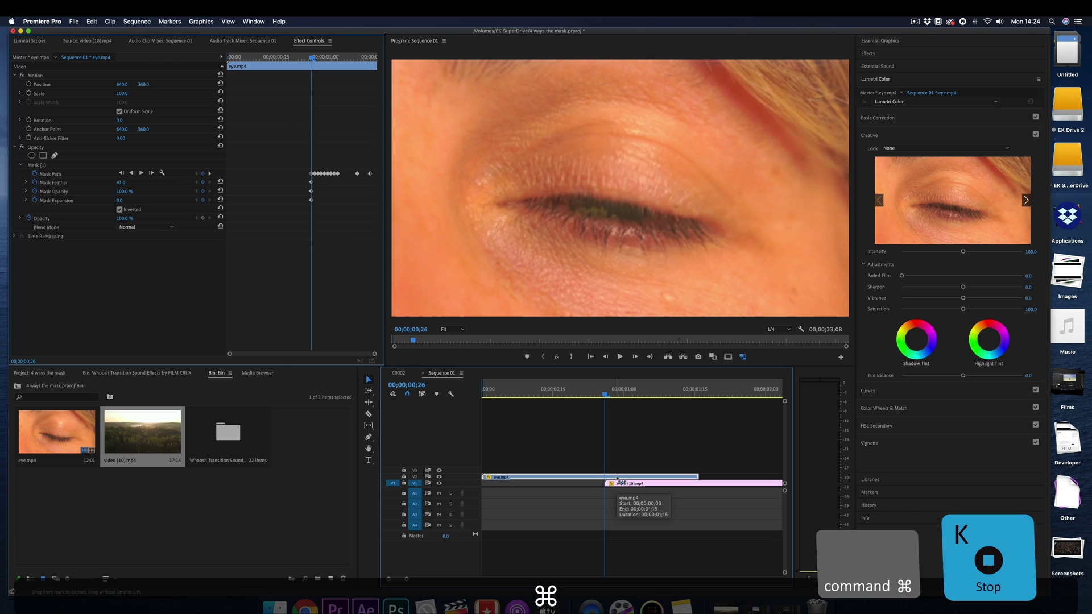
Delete Mask (1) from the closed-eye portion before the cut and play it back.
{"action": "left_click_drag", "start_coordinate": [606, 393], "coordinate": [595, 392]}
{"action": "left_click", "coordinate": [540, 477]}
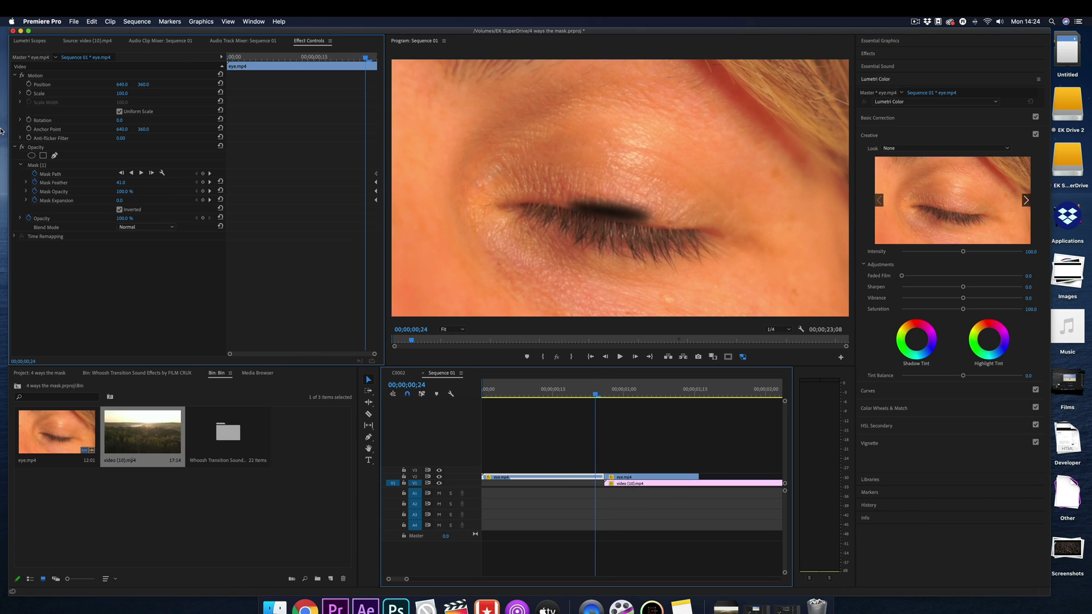
{"action": "left_click", "coordinate": [35, 166]}
{"action": "key", "text": "BackSpace"}
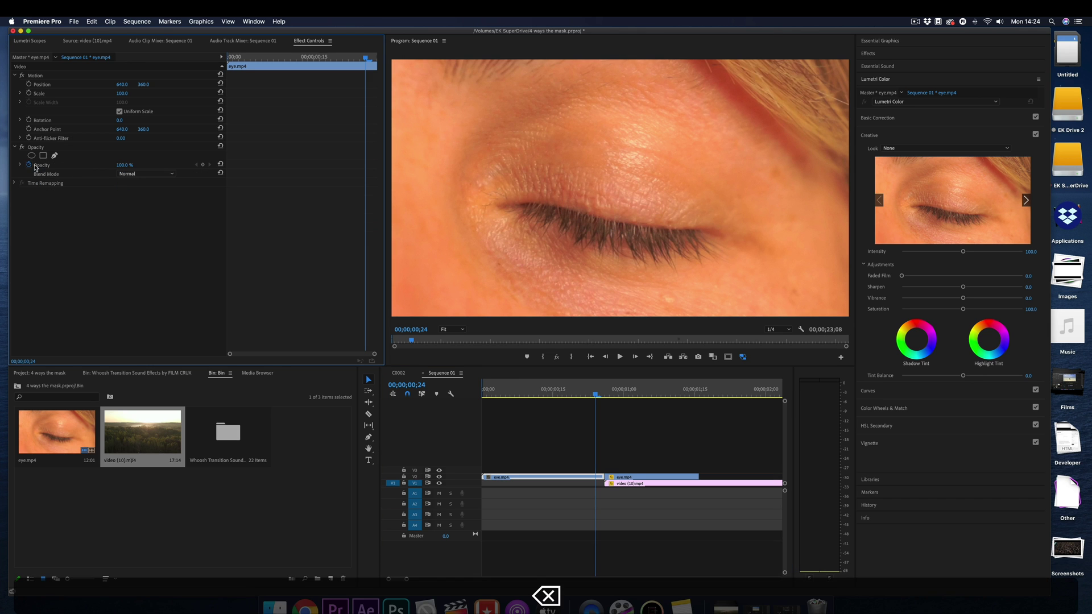
{"action": "key", "text": "space"}
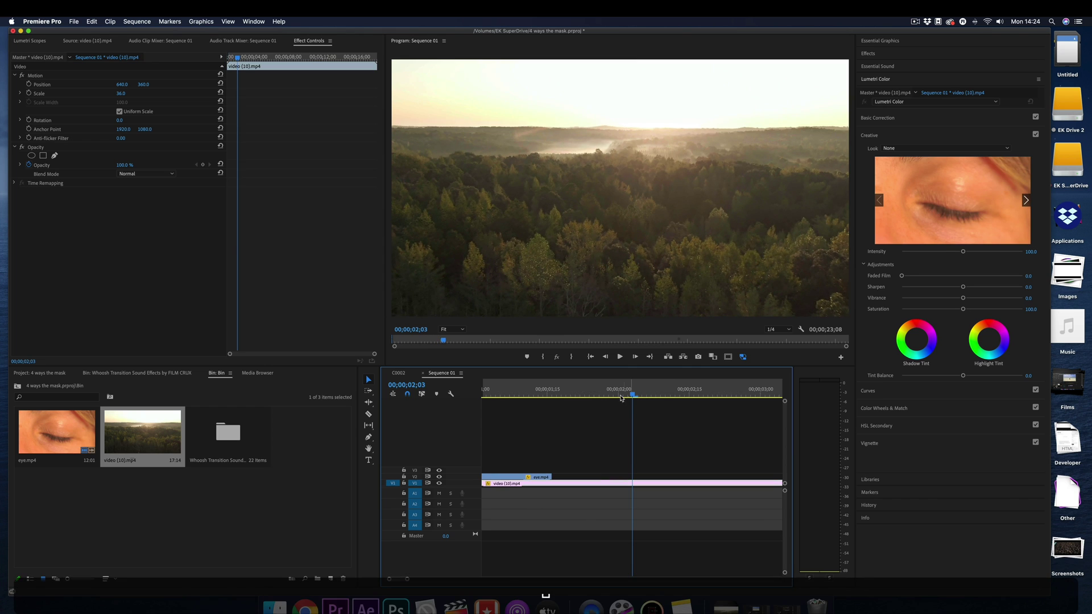
Keyframe the eye clip's Scale from 100 to 477 over its final frames.
{"action": "key", "text": "space"}
{"action": "left_click_drag", "start_coordinate": [609, 393], "coordinate": [533, 395]}
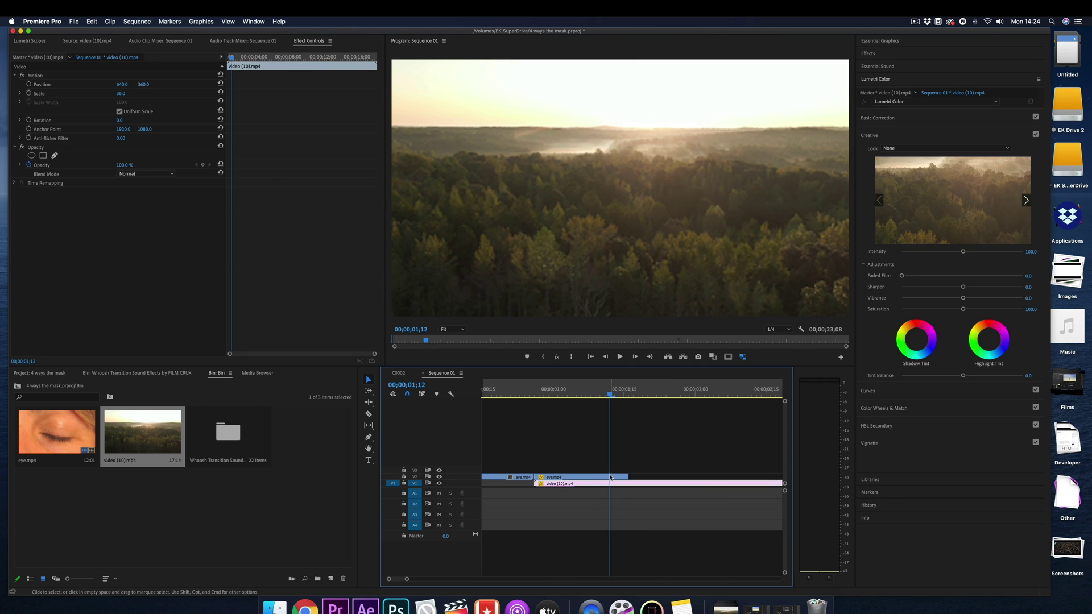
{"action": "left_click", "coordinate": [610, 478]}
{"action": "left_click", "coordinate": [620, 394]}
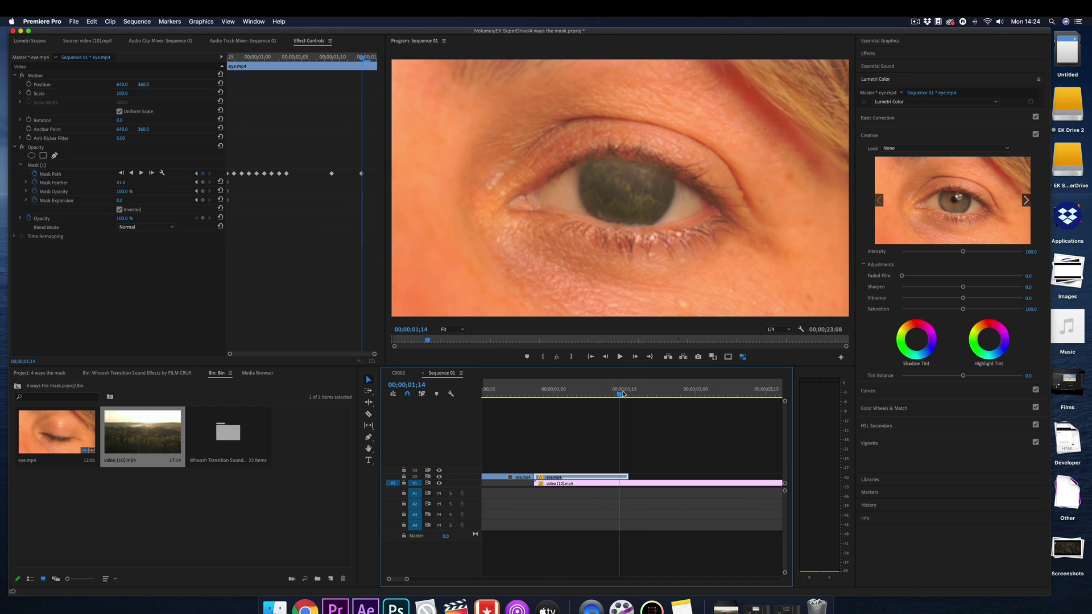
{"action": "left_click_drag", "start_coordinate": [622, 393], "coordinate": [629, 394]}
{"action": "left_click", "coordinate": [614, 479]}
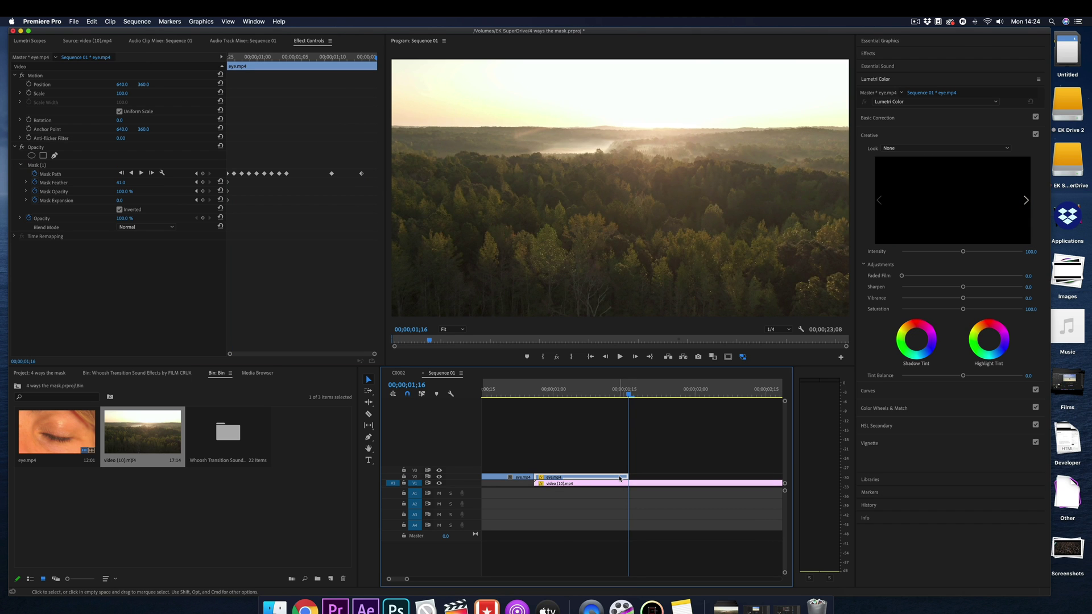
{"action": "key", "text": "Left"}
{"action": "key", "text": "Left"}
{"action": "key", "text": "Left"}
{"action": "key", "text": "Left"}
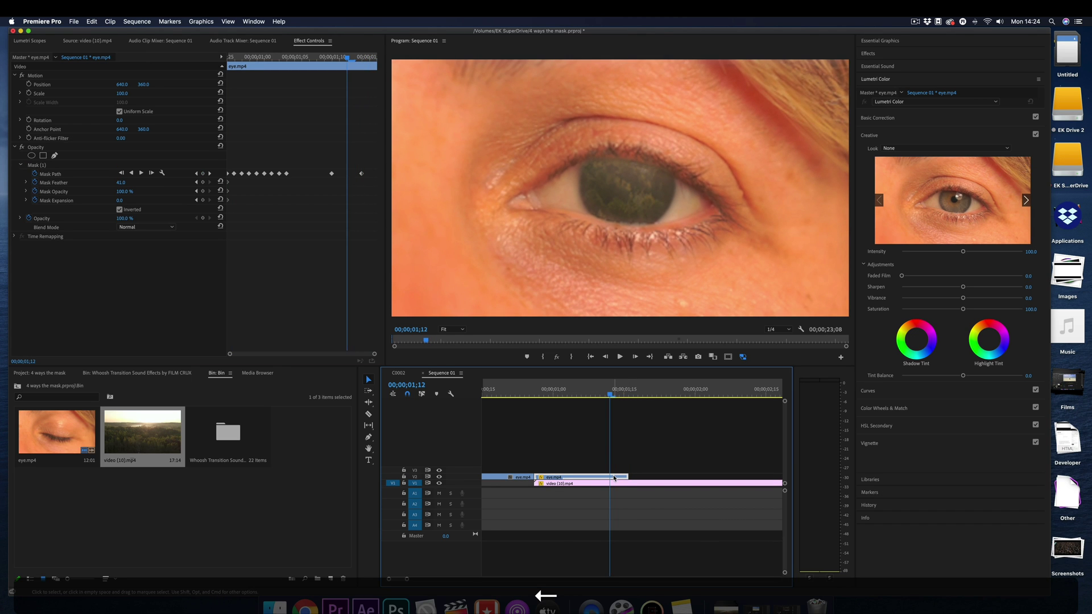
{"action": "key", "text": "Left"}
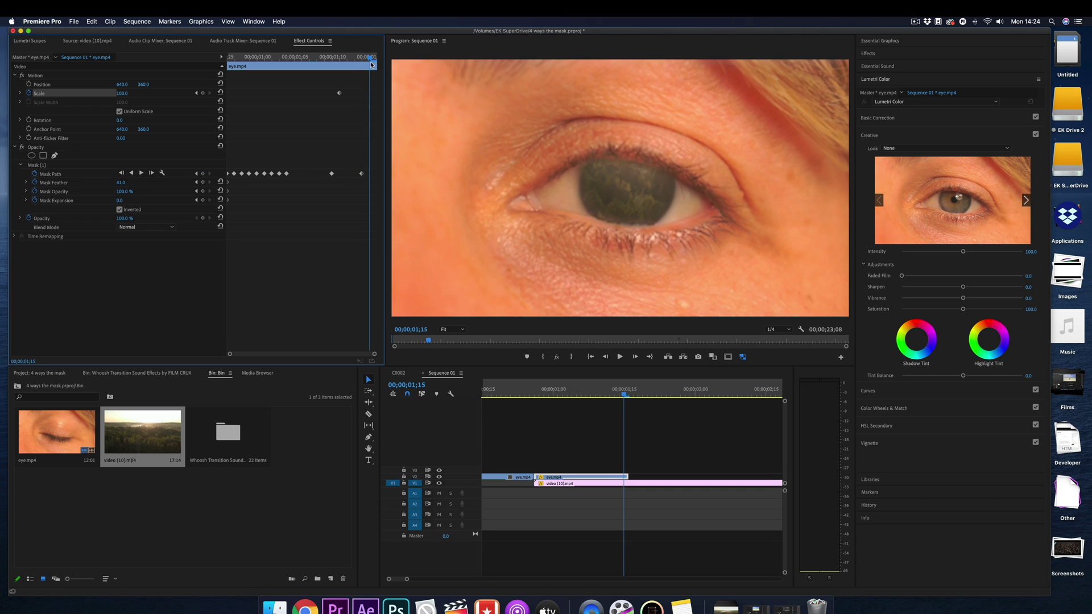
{"action": "mouse_move", "coordinate": [122, 94]}
{"action": "left_mouse_down"}
{"action": "mouse_move", "coordinate": [360, 93]}
{"action": "mouse_move", "coordinate": [271, 93]}
{"action": "mouse_move", "coordinate": [282, 93]}
{"action": "left_mouse_up"}
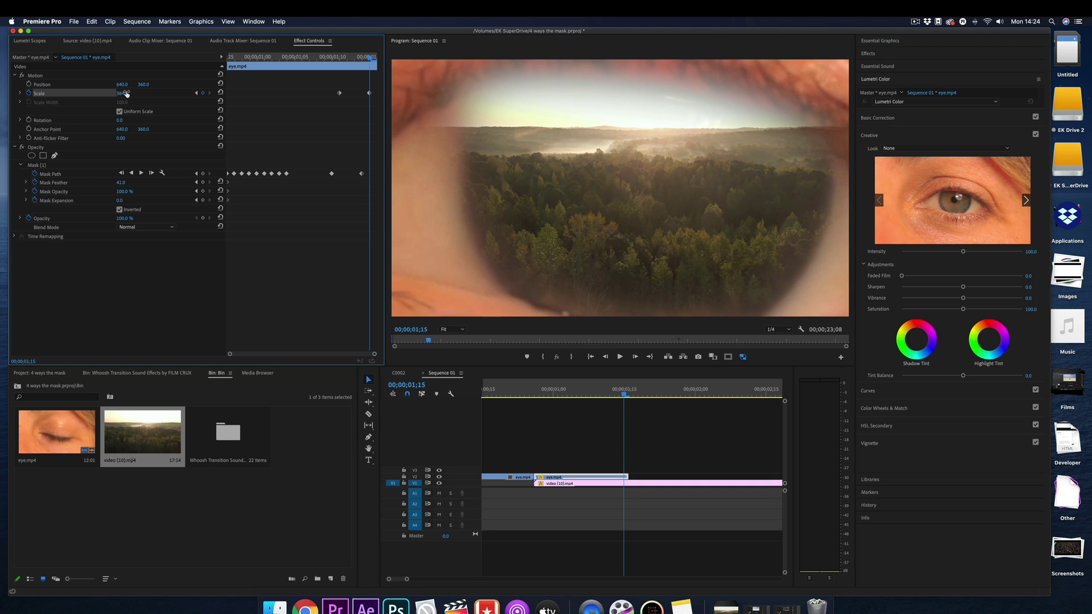
{"action": "left_click", "coordinate": [512, 397]}
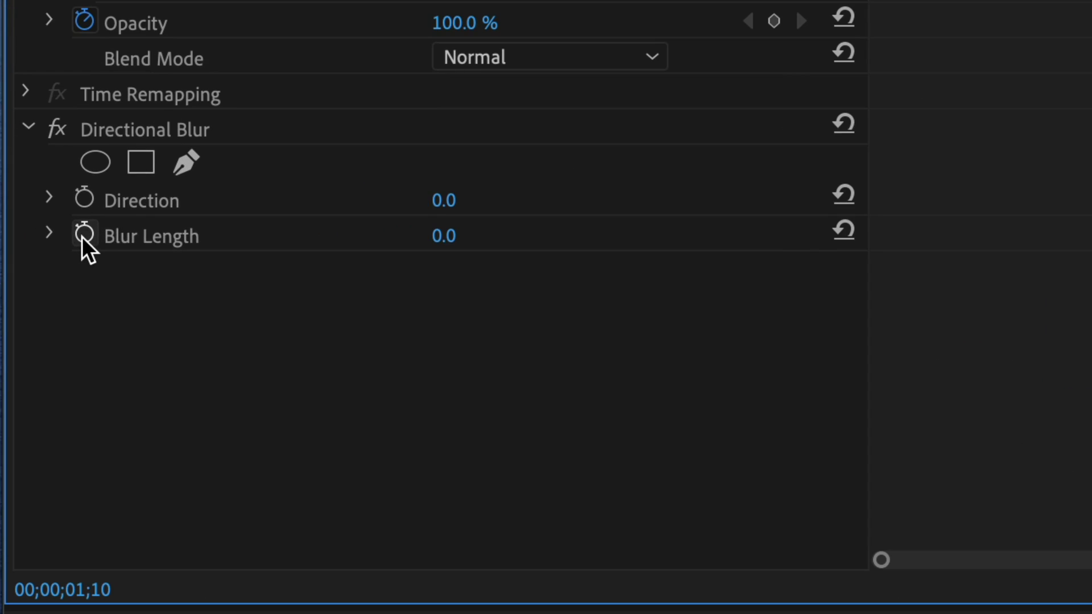
Keyframe Directional Blur's Blur Length at 0 and move to the deepest zoom frame.
{"action": "left_click", "coordinate": [83, 236]}
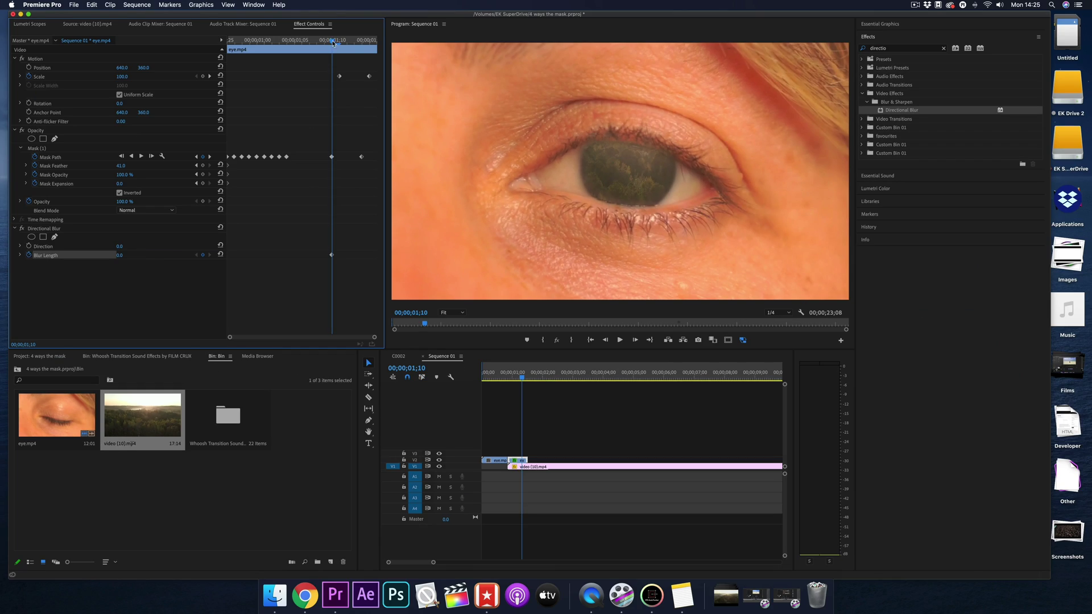
{"action": "left_click_drag", "start_coordinate": [333, 43], "coordinate": [363, 45]}
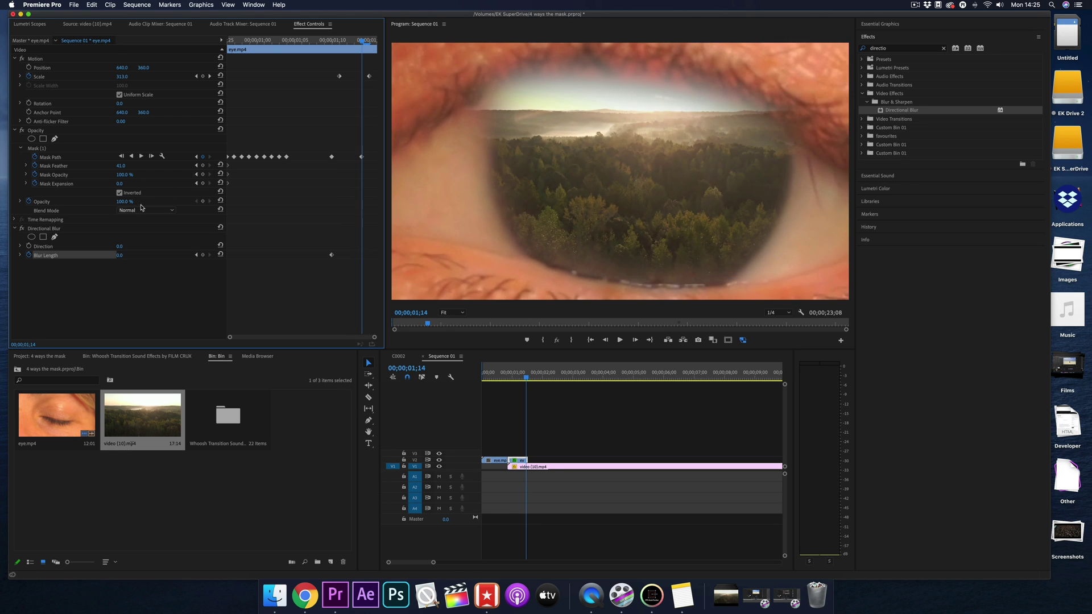
Drag the final Scale keyframe later and play back the longer zoom into the forest.
{"action": "left_click", "coordinate": [515, 374]}
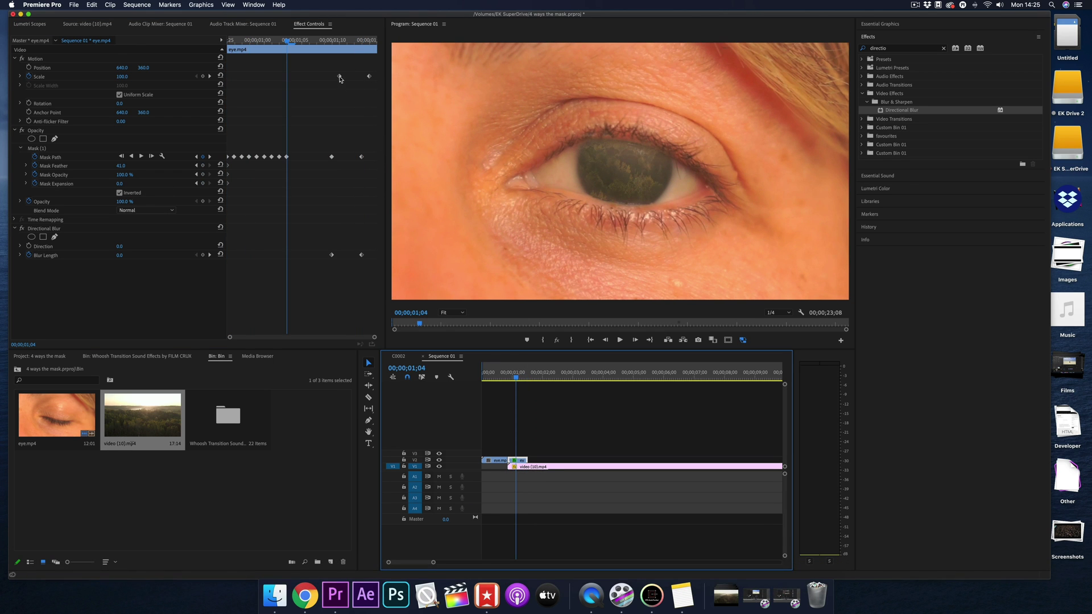
{"action": "left_click_drag", "start_coordinate": [340, 76], "coordinate": [357, 76]}
{"action": "key", "text": "space"}
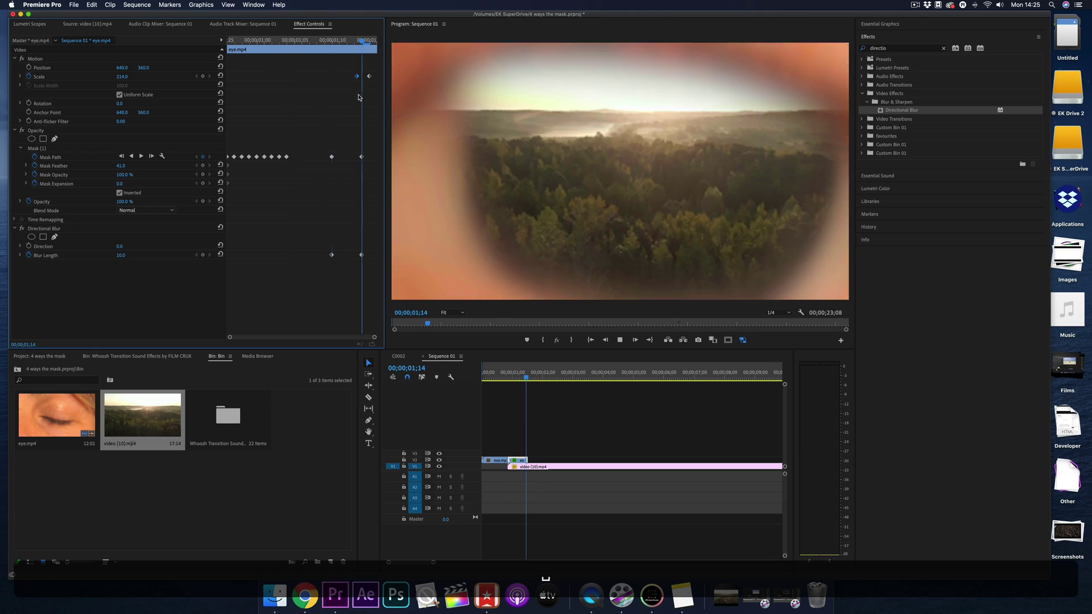